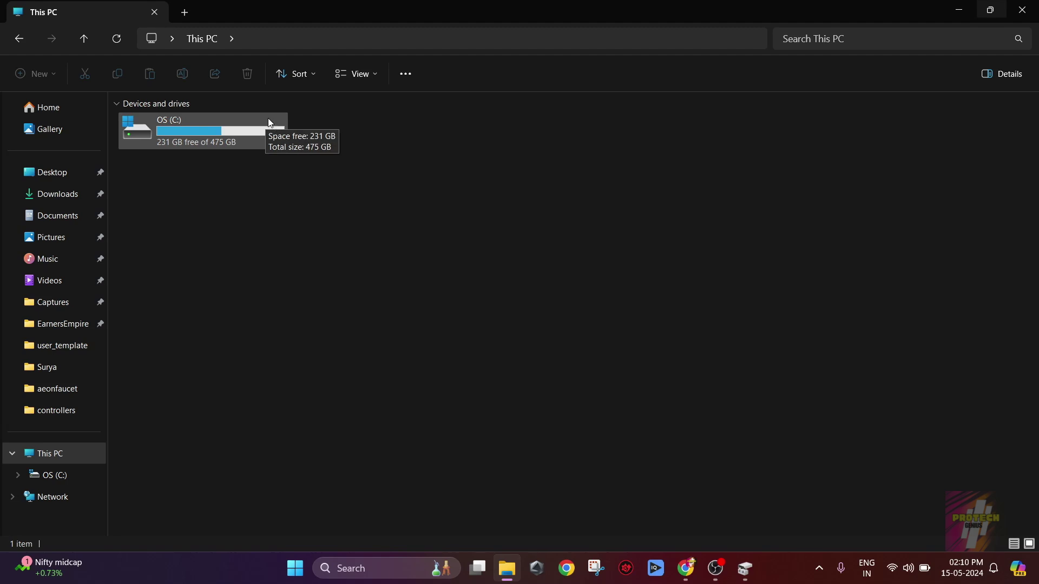
drag(164, 173, 248, 176)
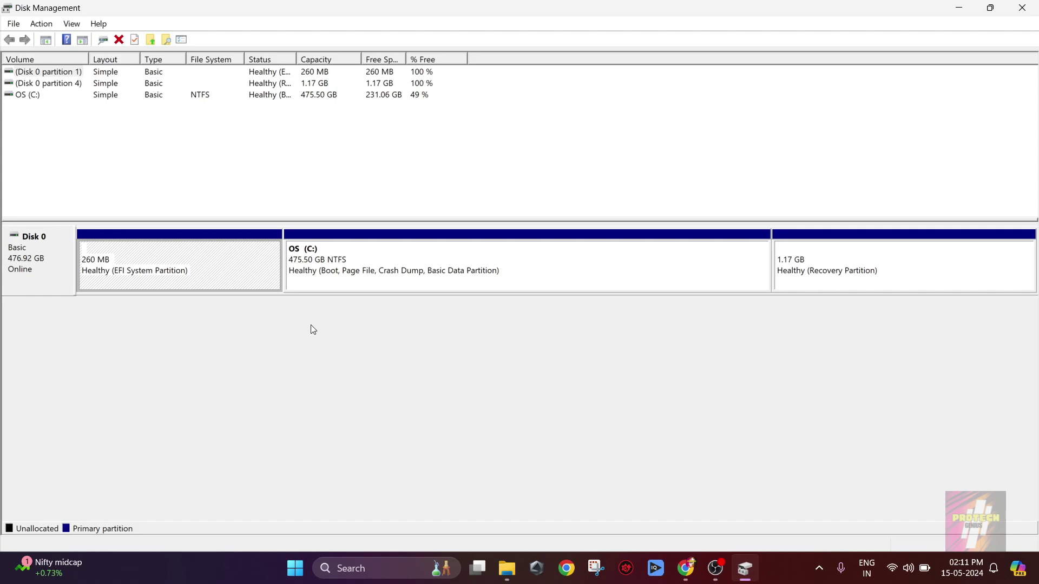
Step: Search Windows for "disk", open the hard disk partition tool, close the older Disk Management window and maximize the new one
click(364, 566)
text(disk)
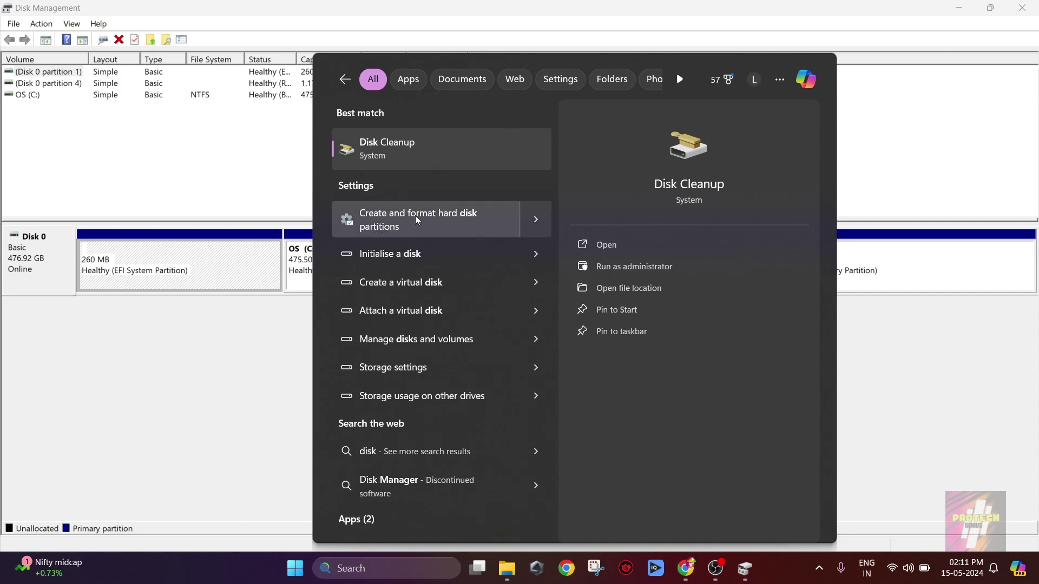
click(414, 215)
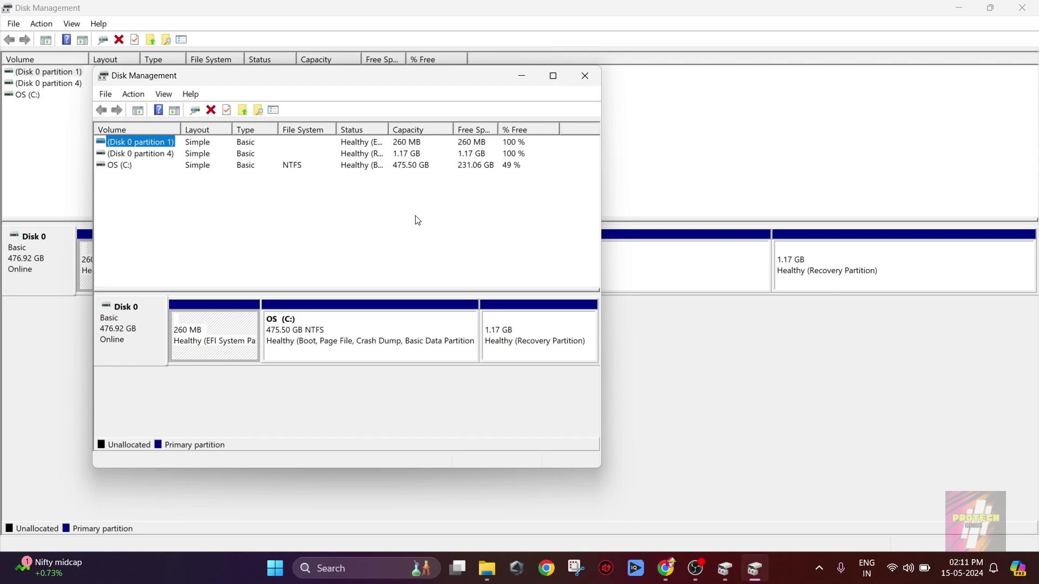
click(1022, 8)
click(553, 76)
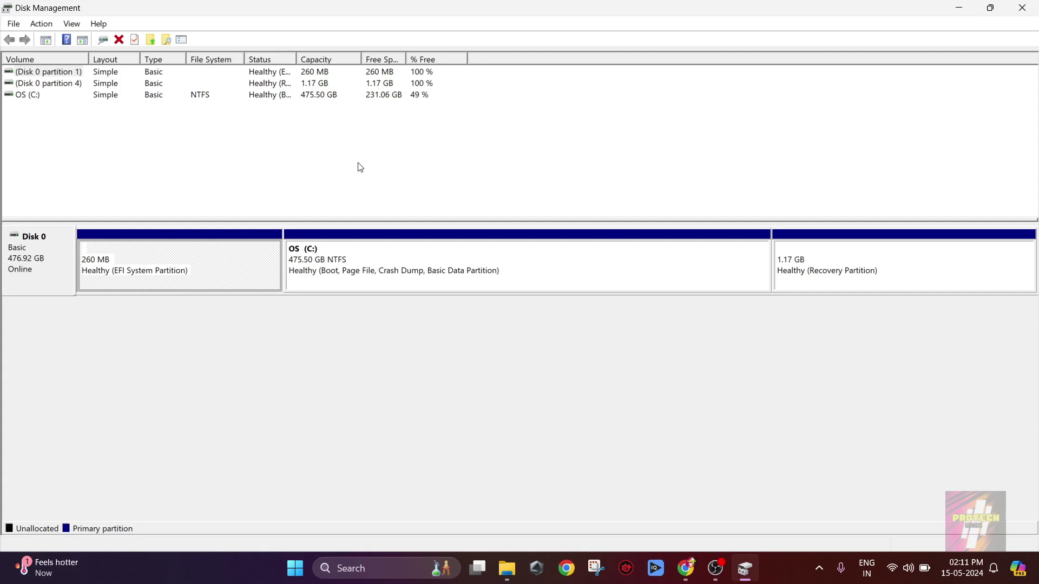
Step: Examine the OS (C:), EFI and recovery partitions on Disk 0 and compare them with the drives in File Explorer's This PC
click(432, 167)
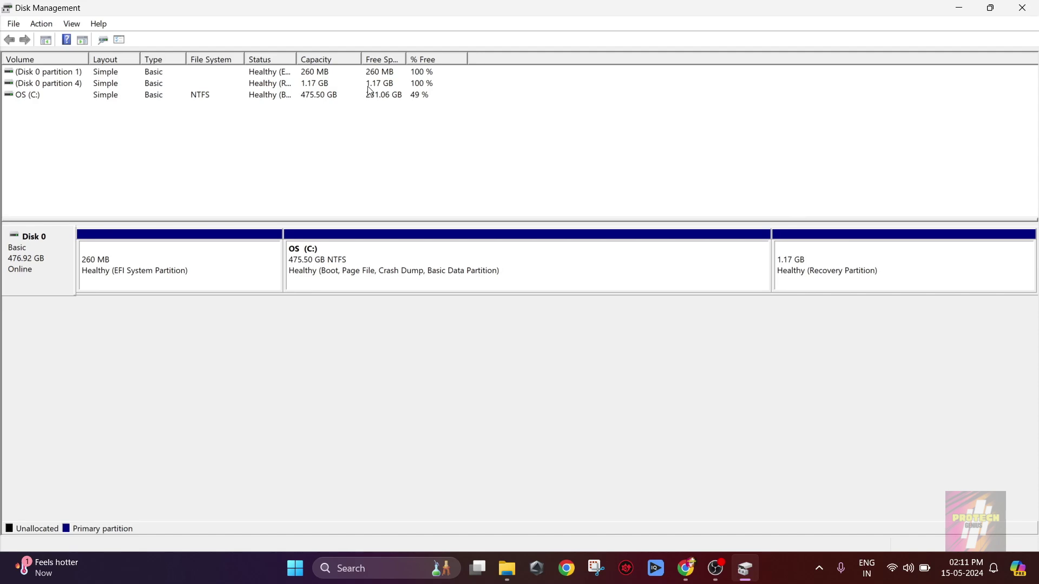
click(394, 274)
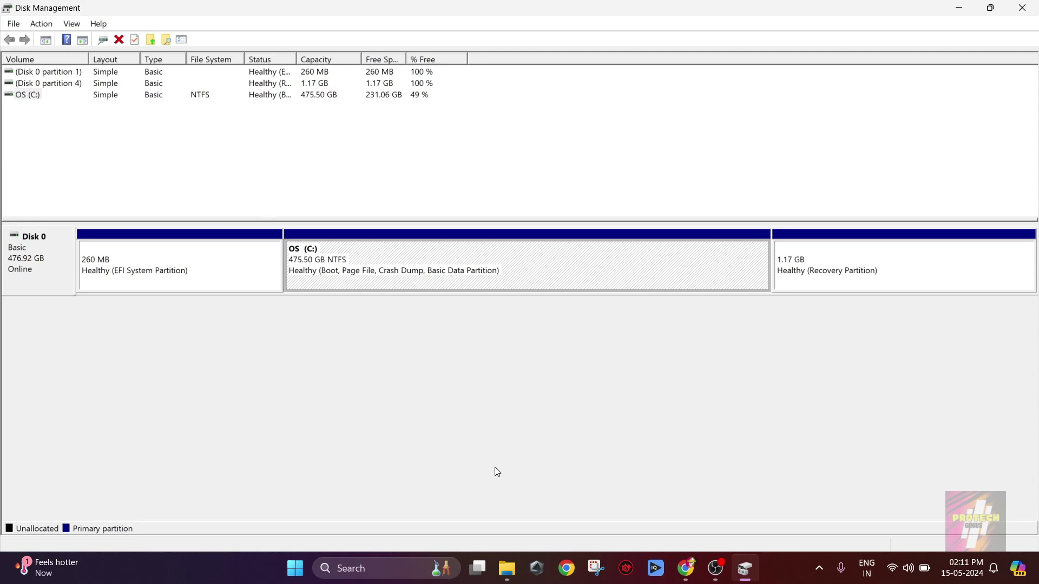
click(506, 568)
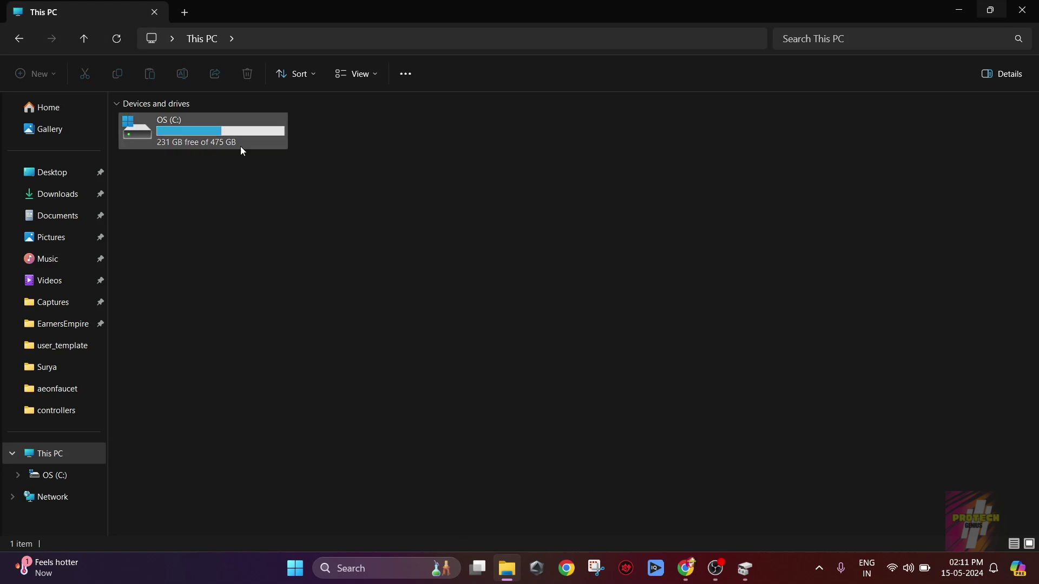
drag(174, 177, 228, 177)
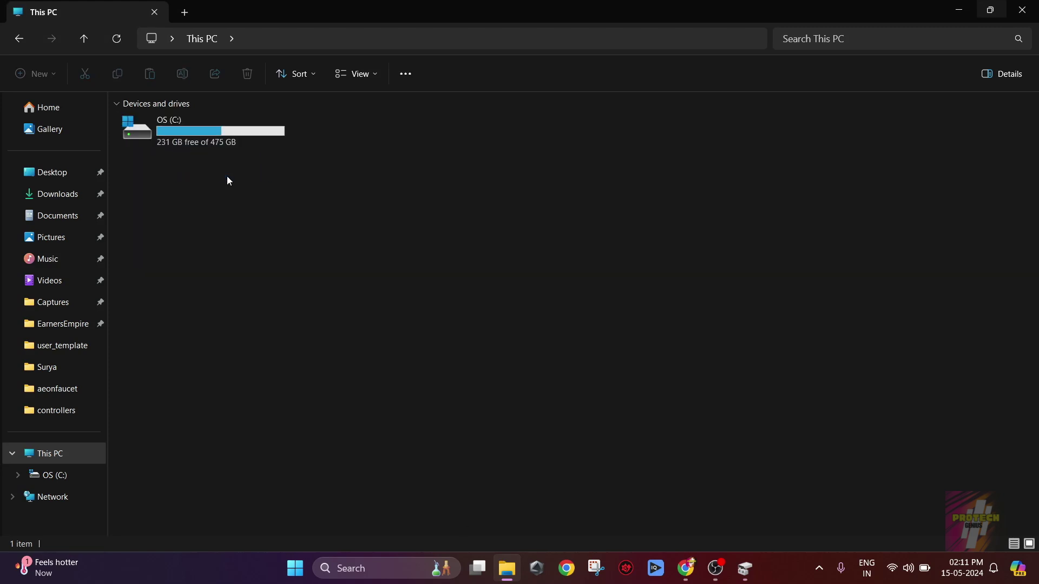
drag(165, 176, 277, 131)
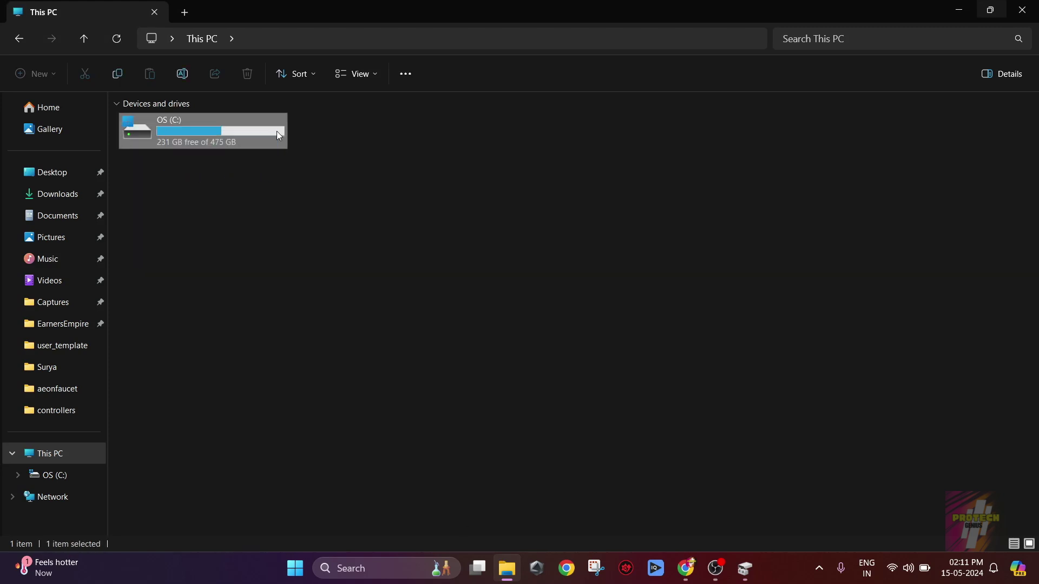
click(271, 191)
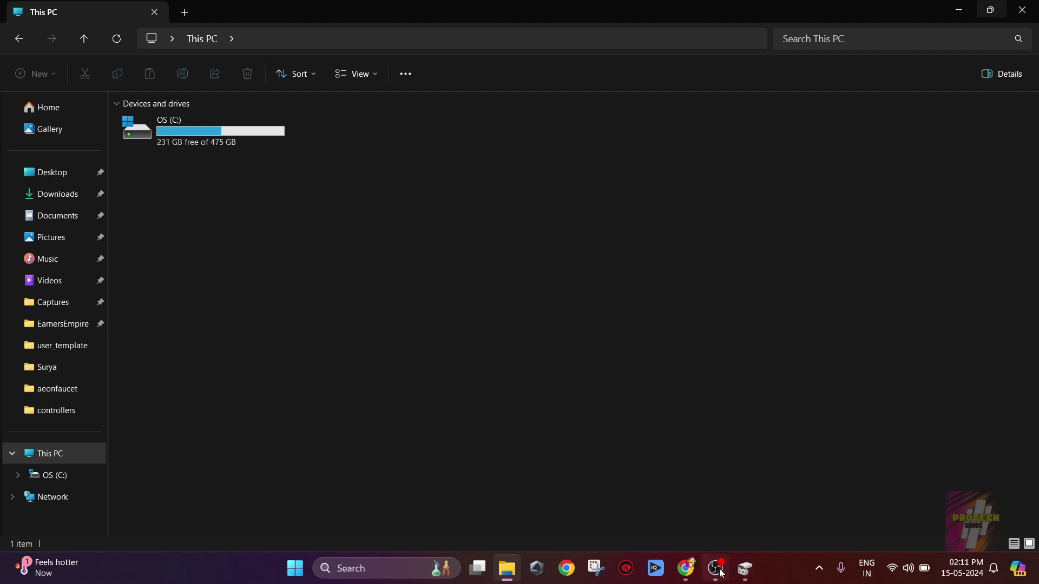
click(745, 571)
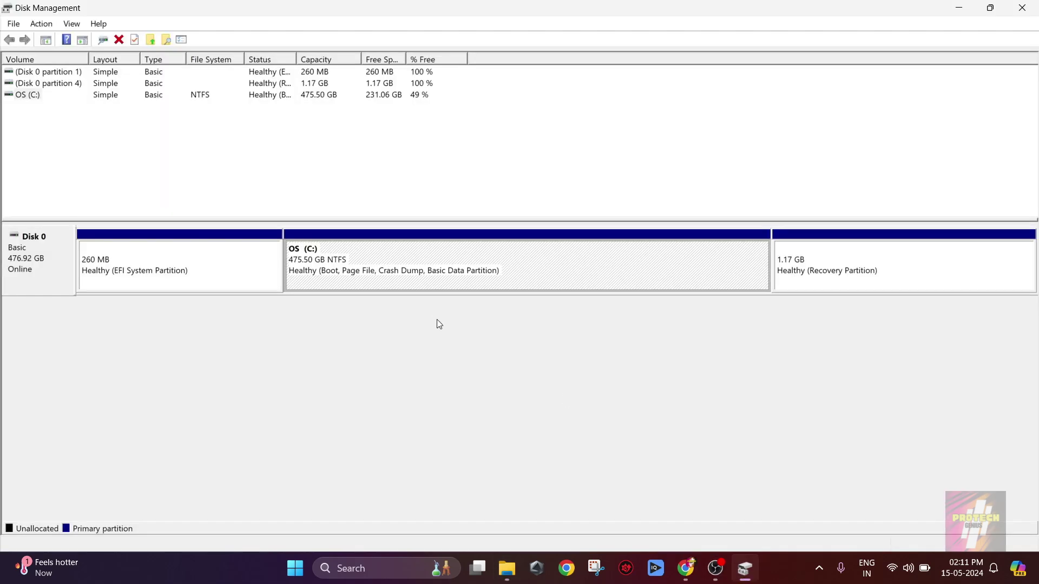
click(171, 277)
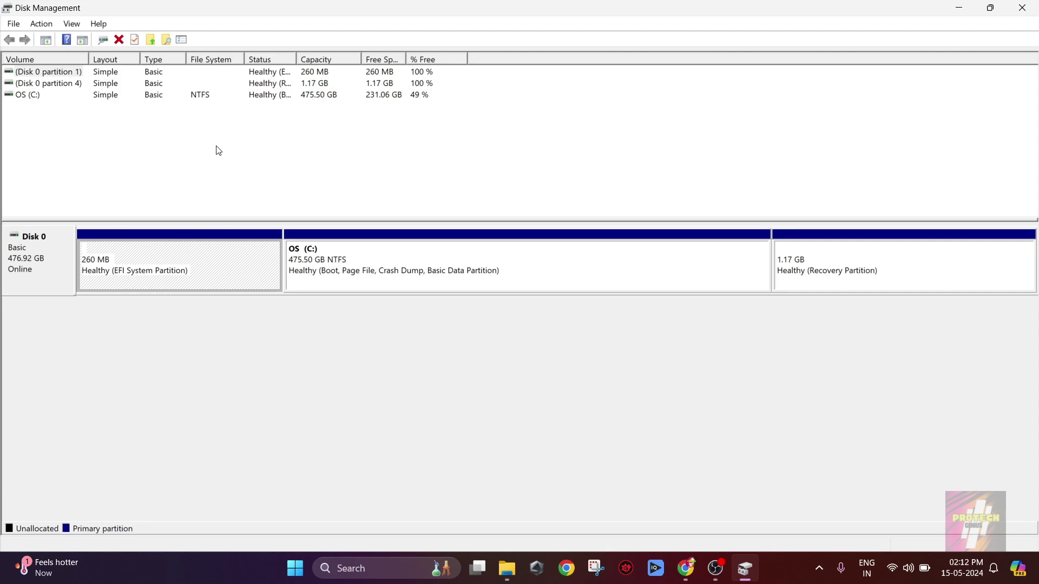
click(849, 270)
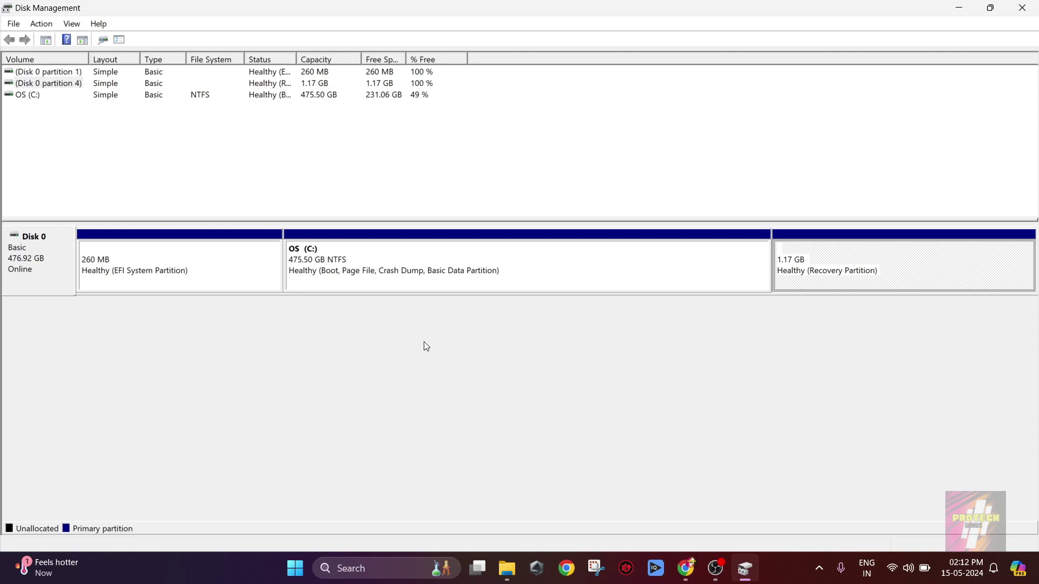
Step: Shrink the OS (C:) volume by 1102 MB to free up unallocated space
click(545, 260)
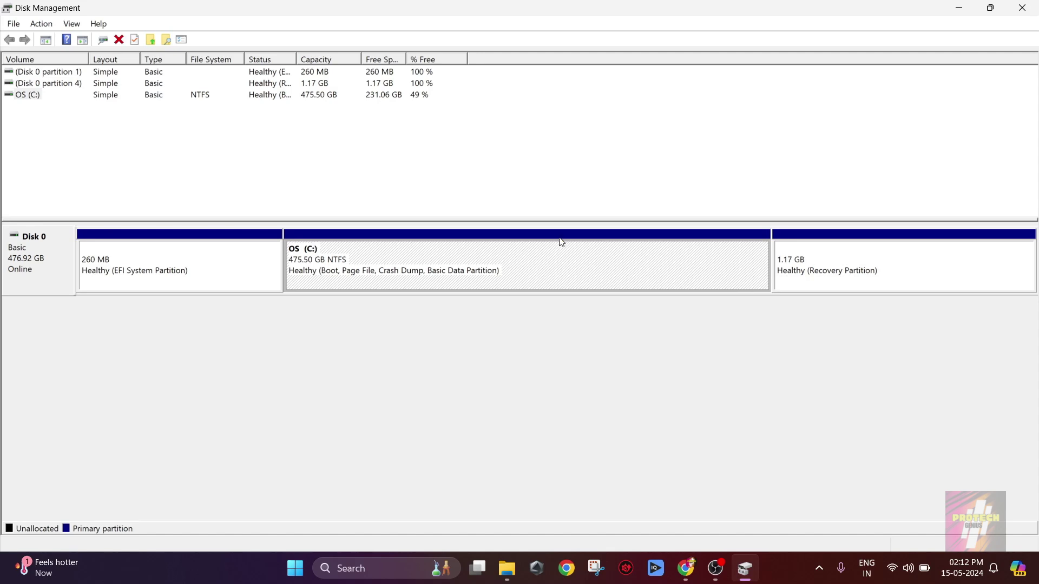
right_click(515, 259)
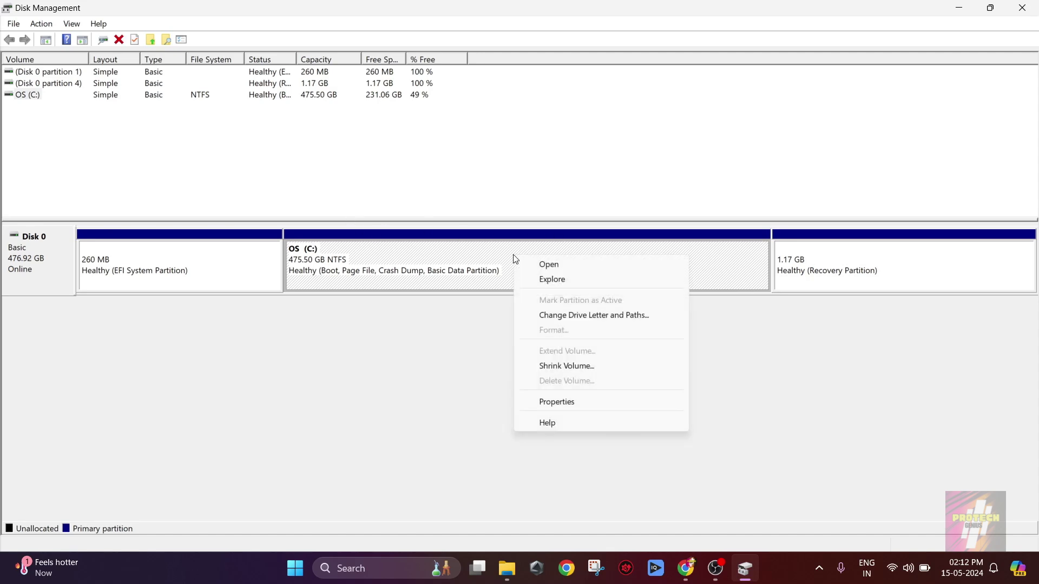
click(560, 371)
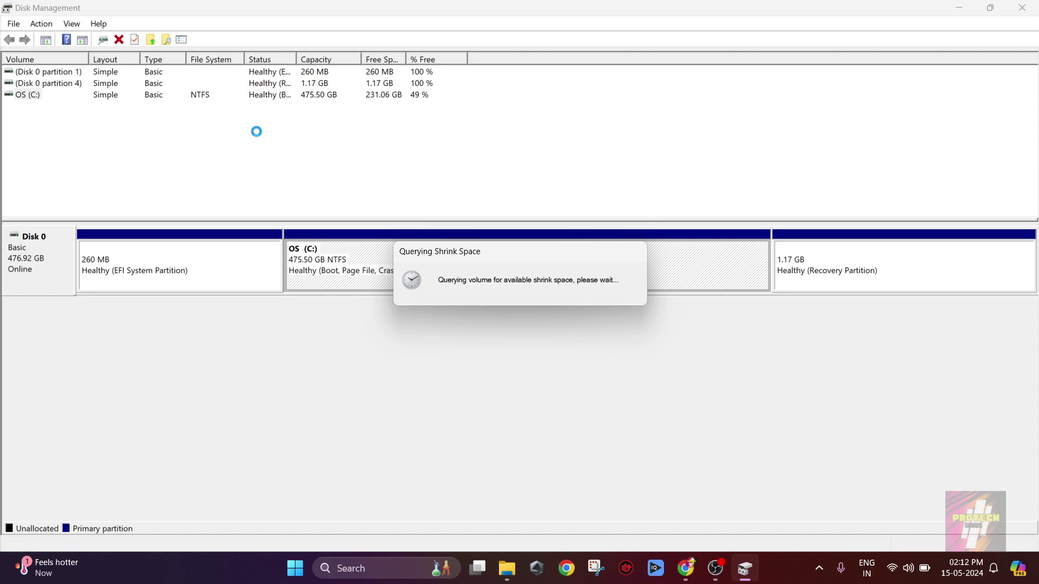
click(507, 568)
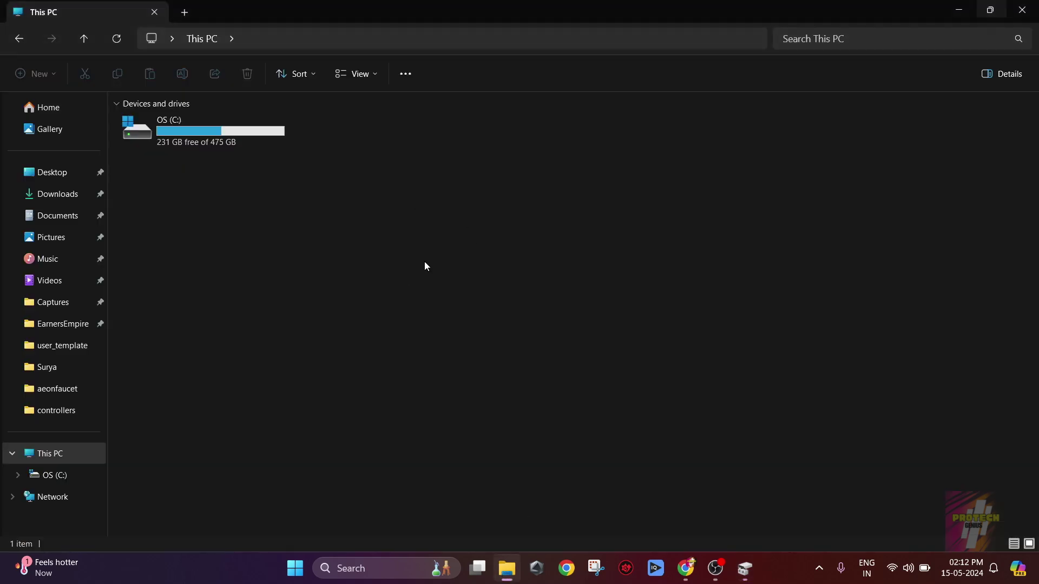
click(745, 567)
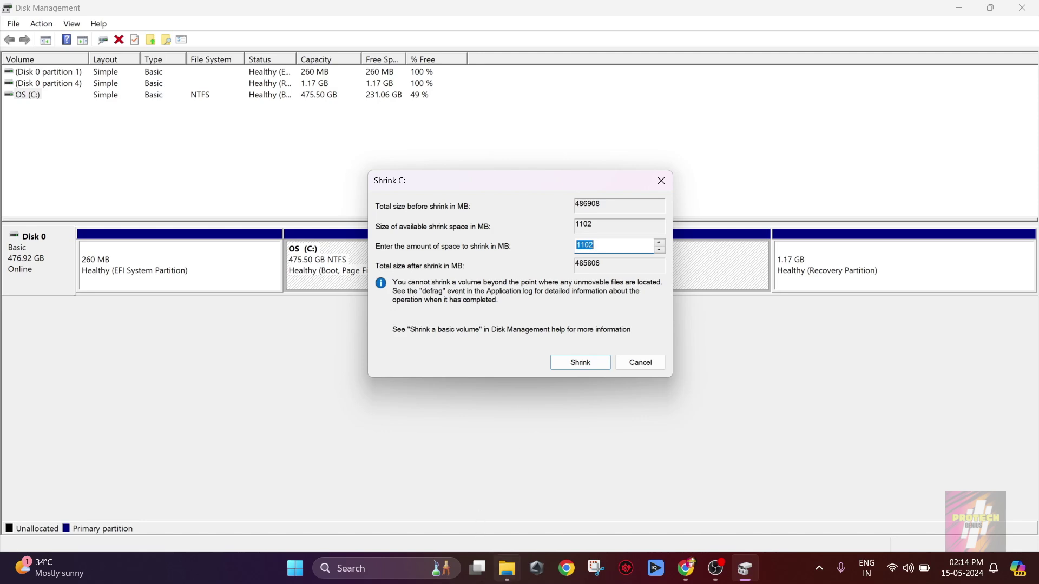
click(507, 568)
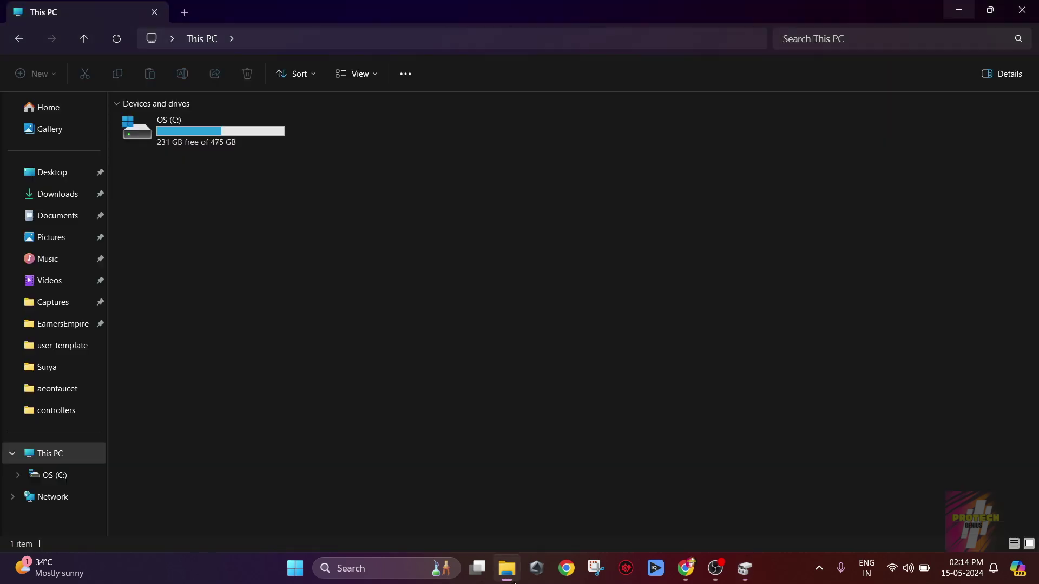
click(745, 565)
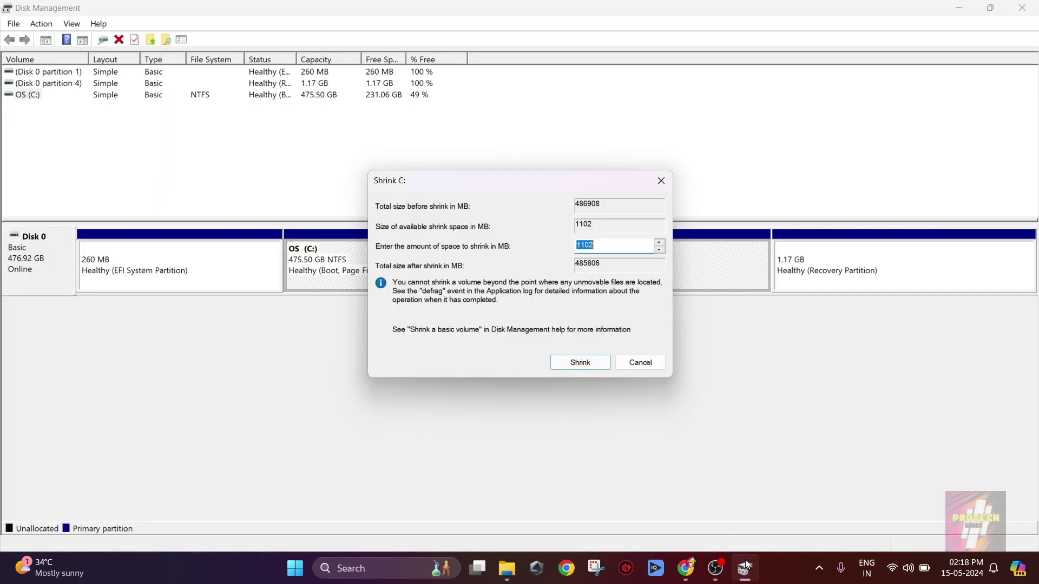
click(581, 363)
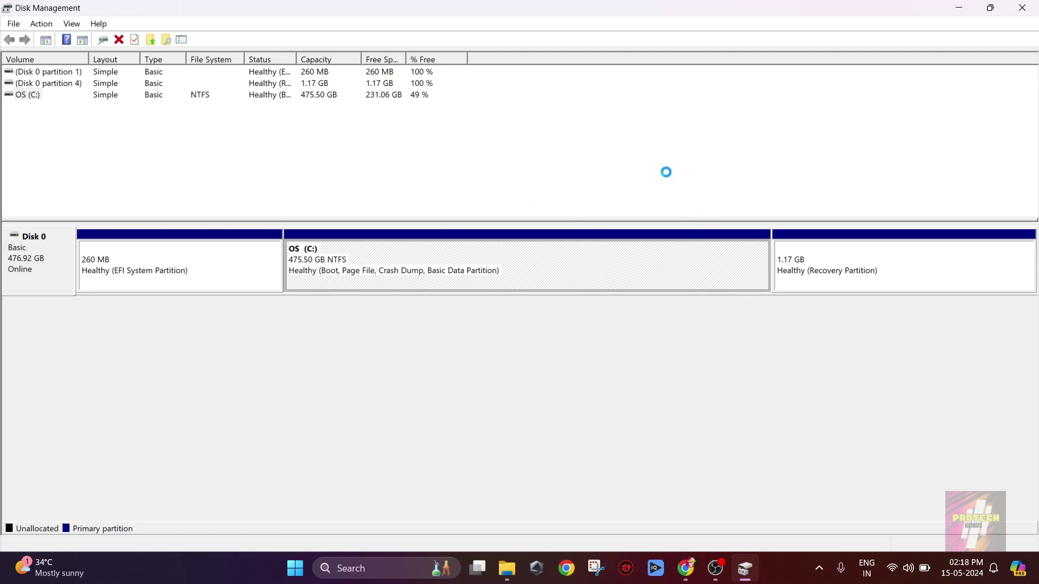
click(502, 571)
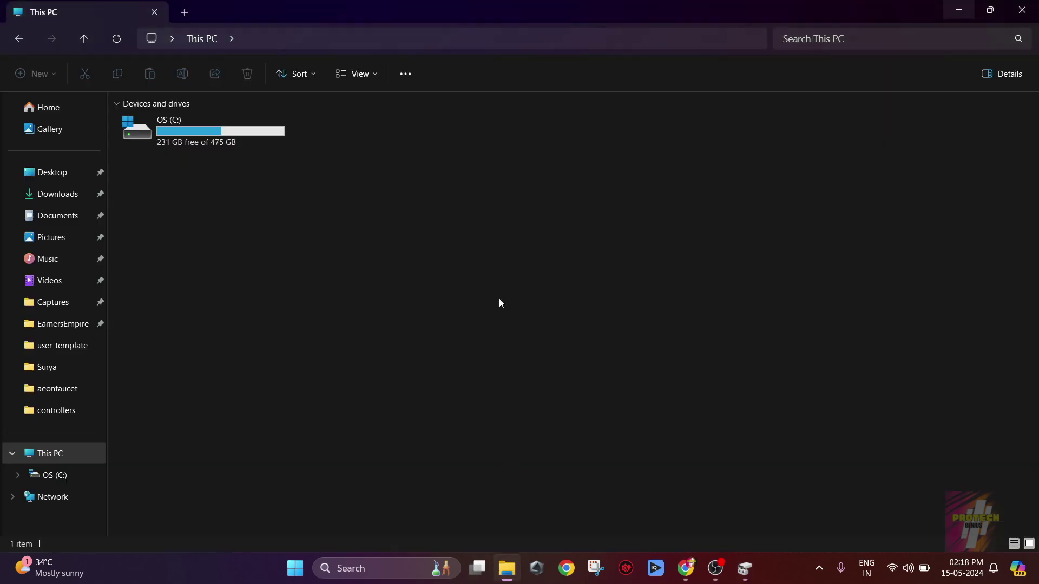
drag(157, 186, 196, 188)
drag(225, 159, 258, 138)
drag(253, 154, 246, 168)
click(745, 567)
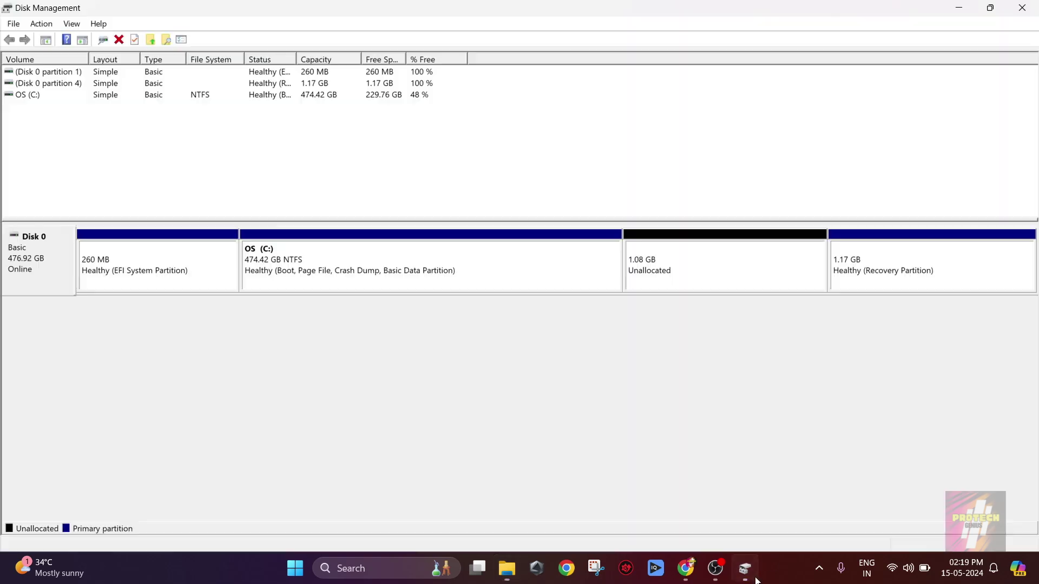
Step: Create a 1101 MB NTFS simple volume with drive letter D in the unallocated space, quick-formatted as New Volume, and view it in This PC
right_click(673, 268)
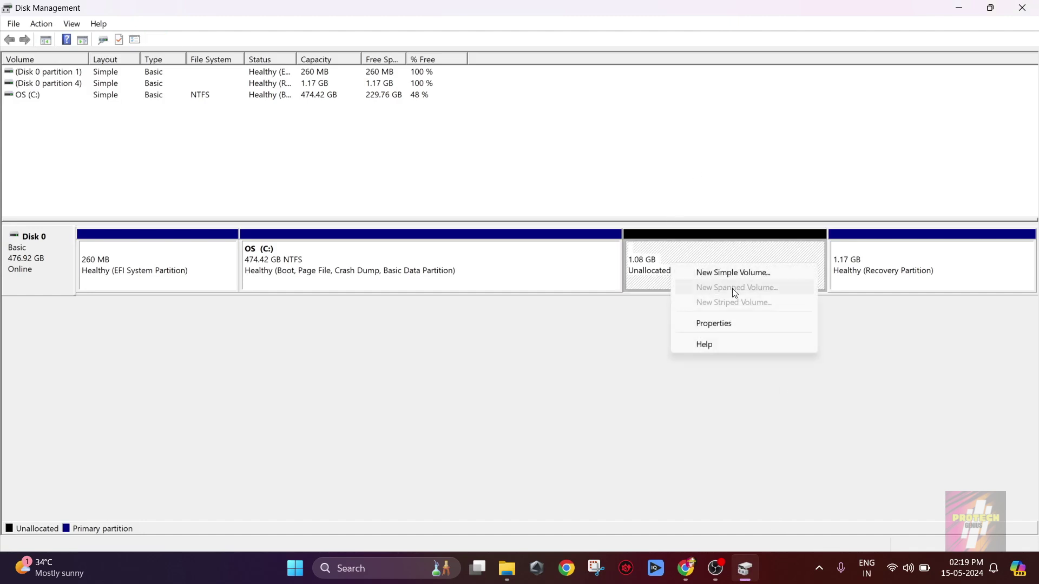
click(732, 275)
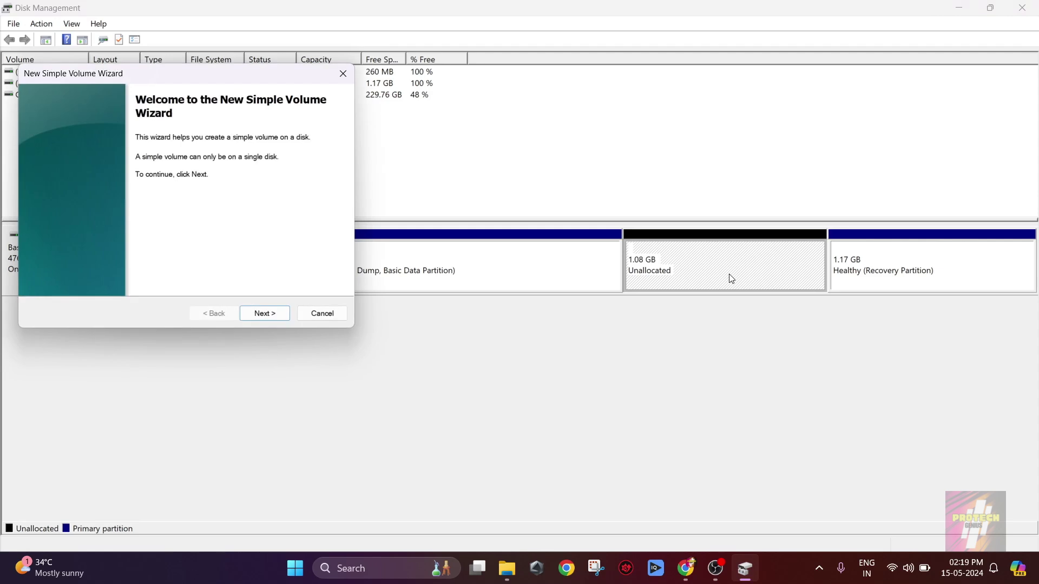
click(263, 313)
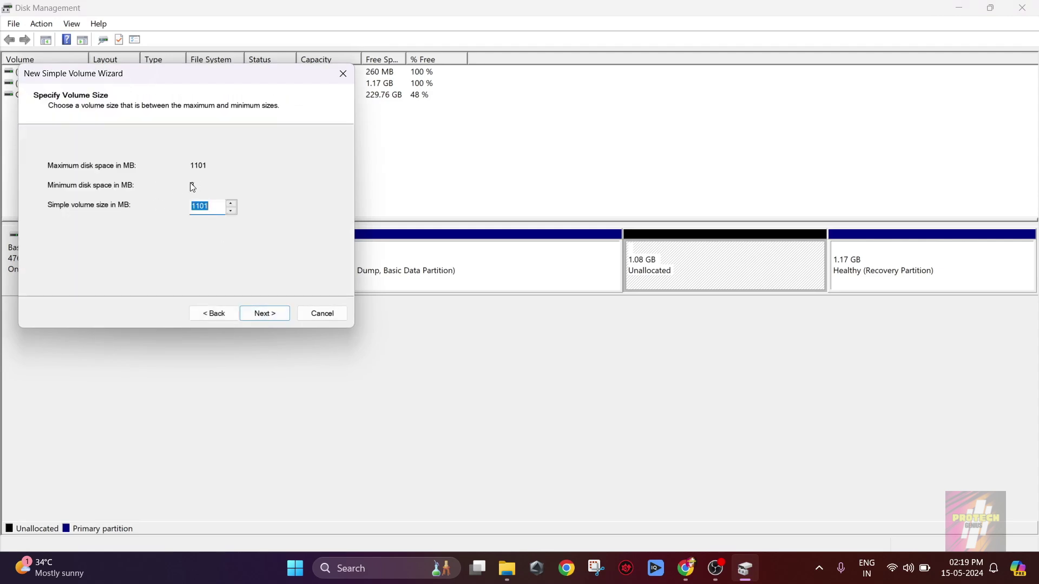
click(259, 317)
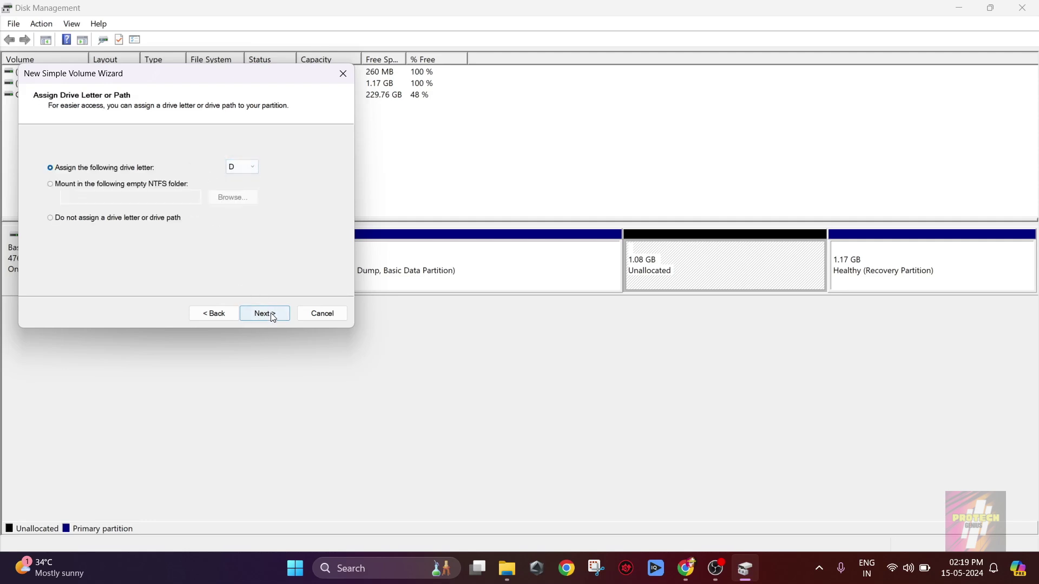
click(269, 314)
click(220, 196)
click(219, 195)
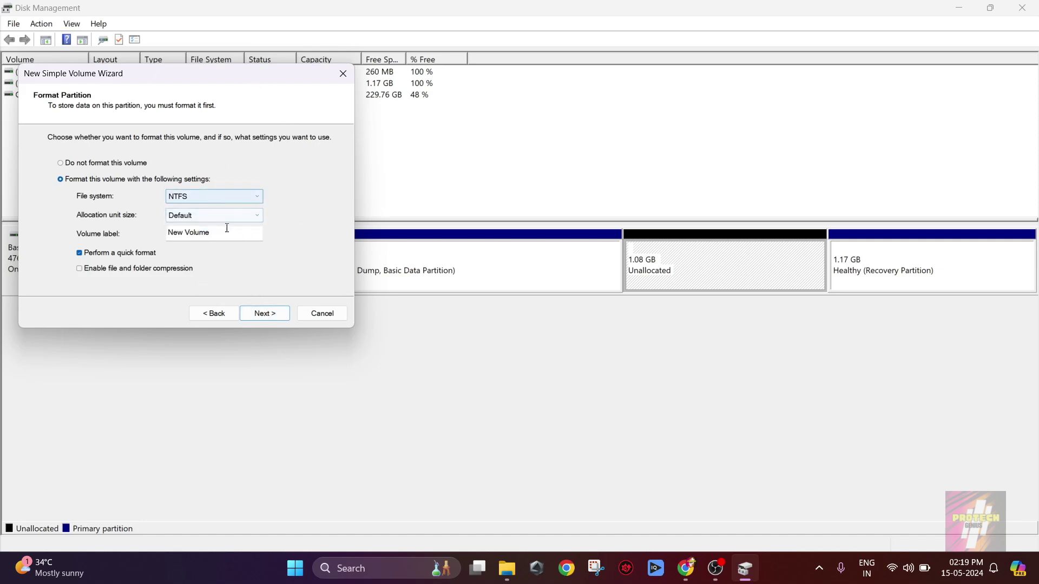
click(270, 316)
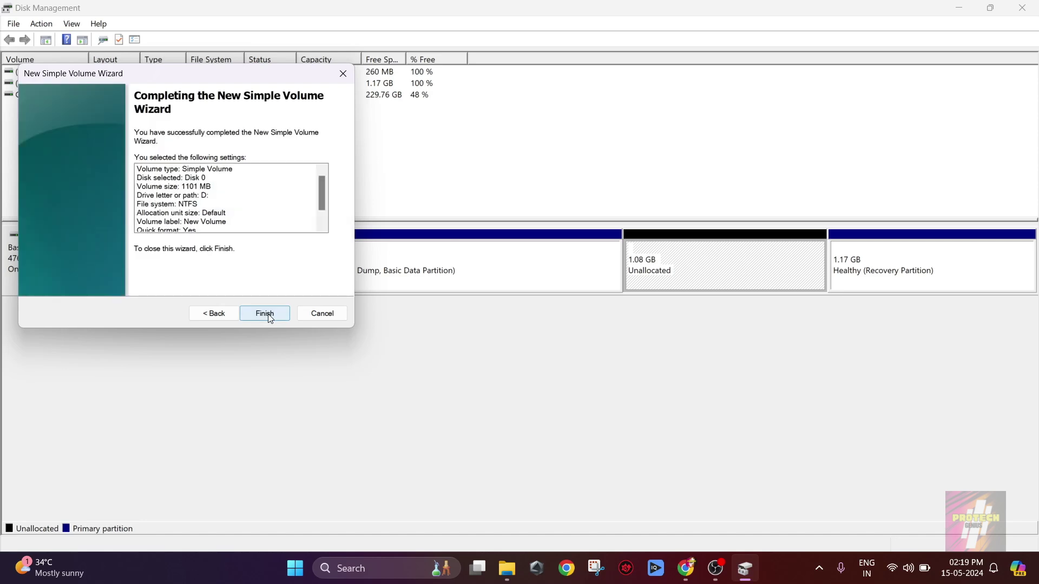
click(270, 314)
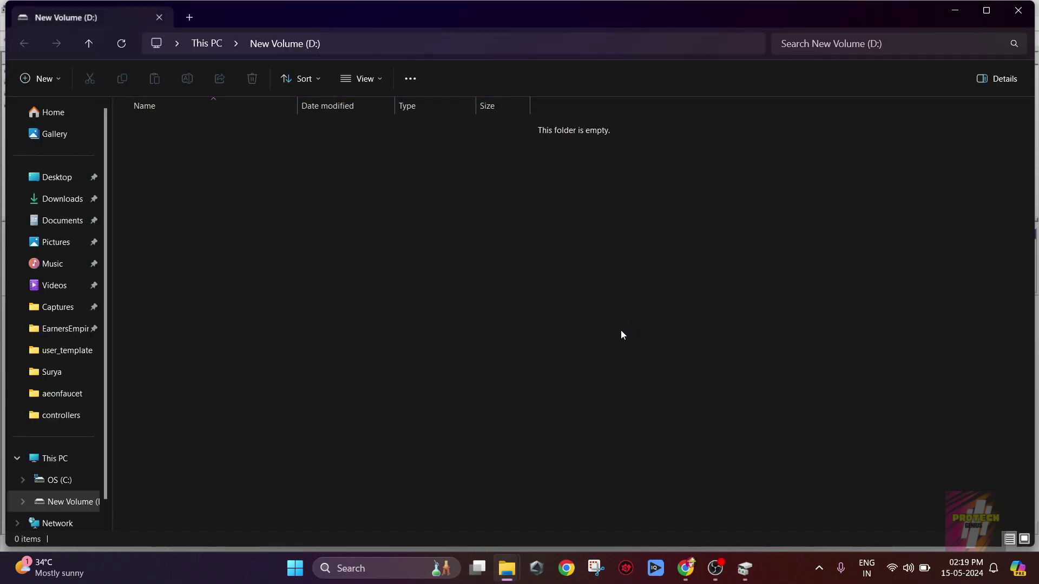
click(210, 38)
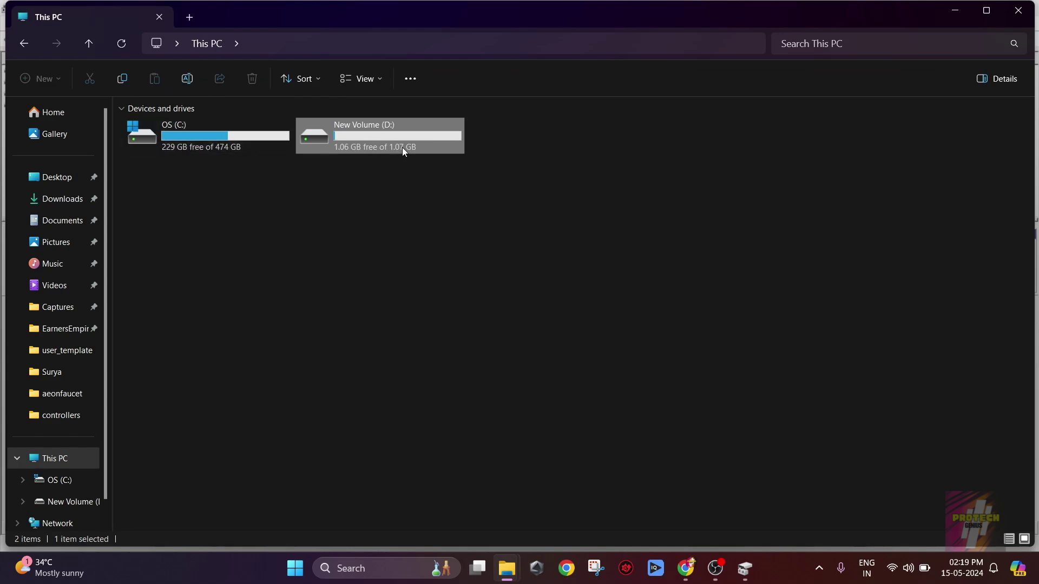
Step: Return to Disk Management and delete the New Volume (D:) partition
click(743, 566)
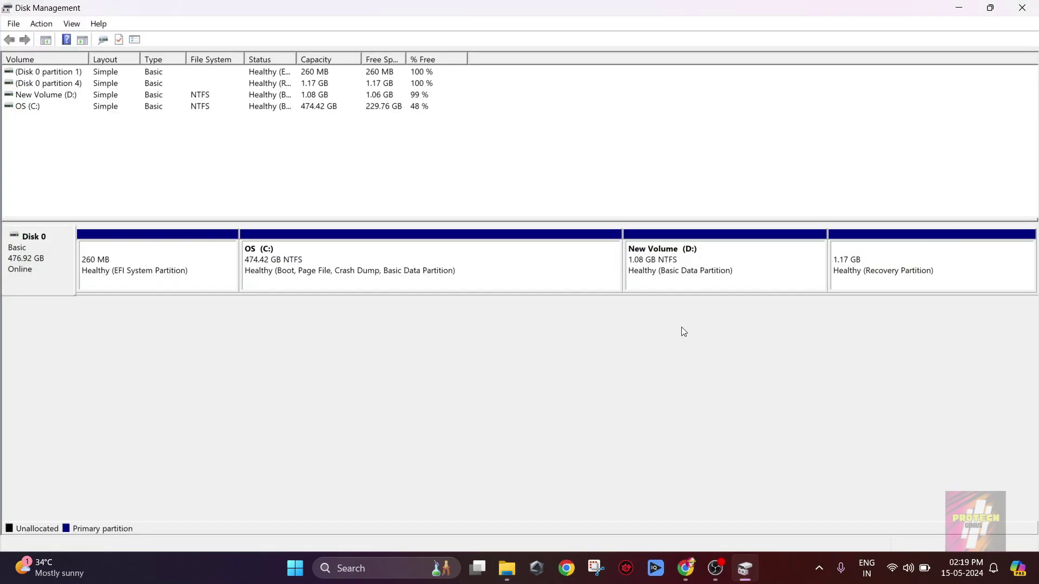
right_click(659, 253)
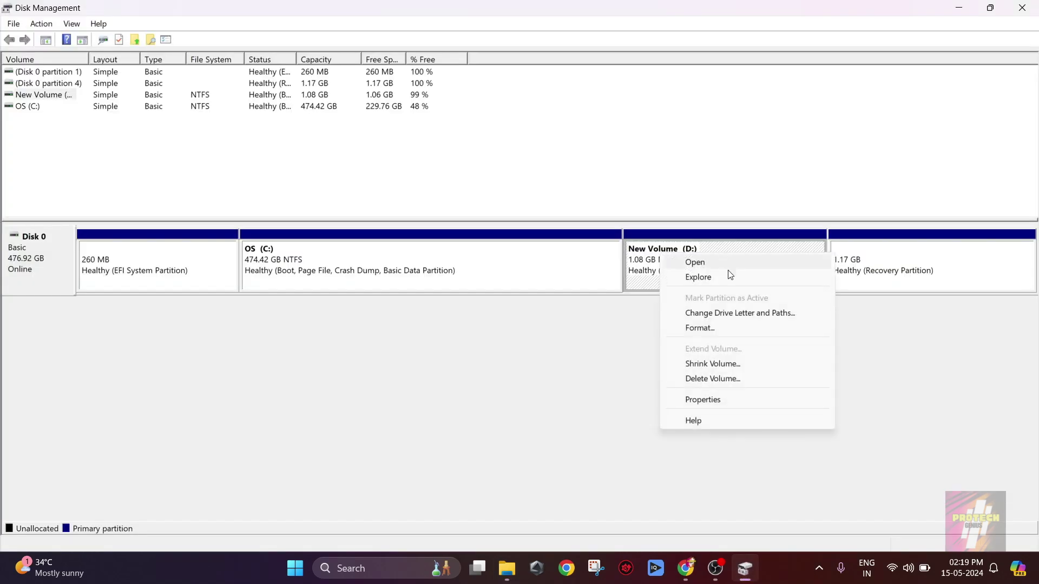
click(711, 377)
click(573, 378)
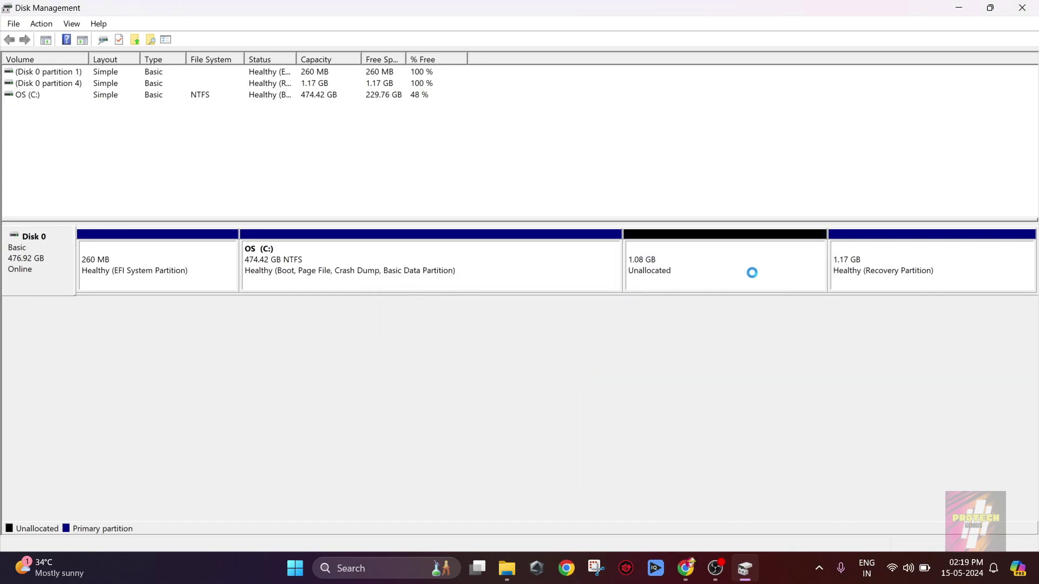
Step: Start extending the OS (C:) volume and proceed to the disk selection with Disk 0's 1101 MB of unallocated space
right_click(675, 263)
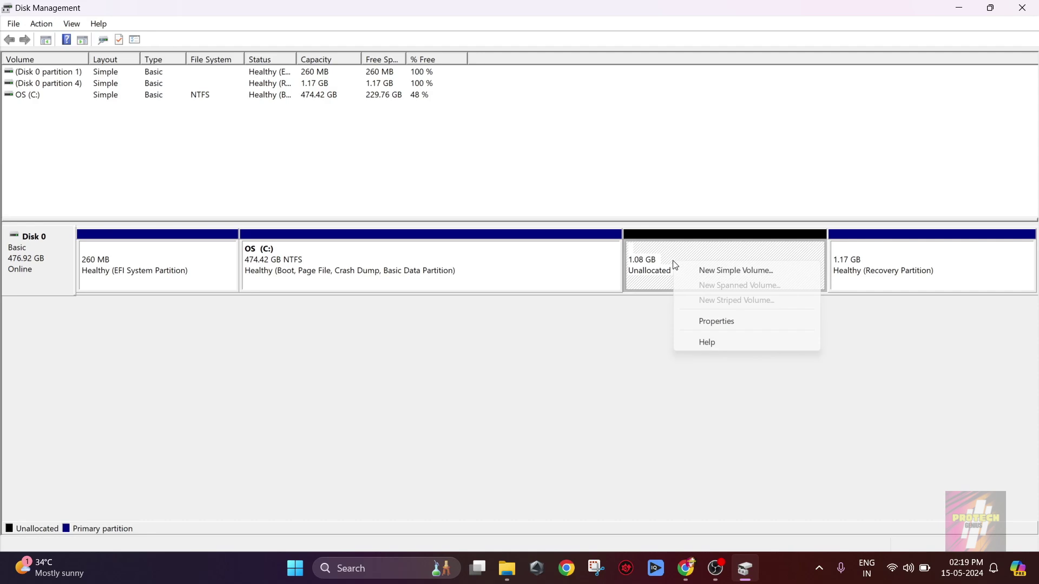
right_click(505, 267)
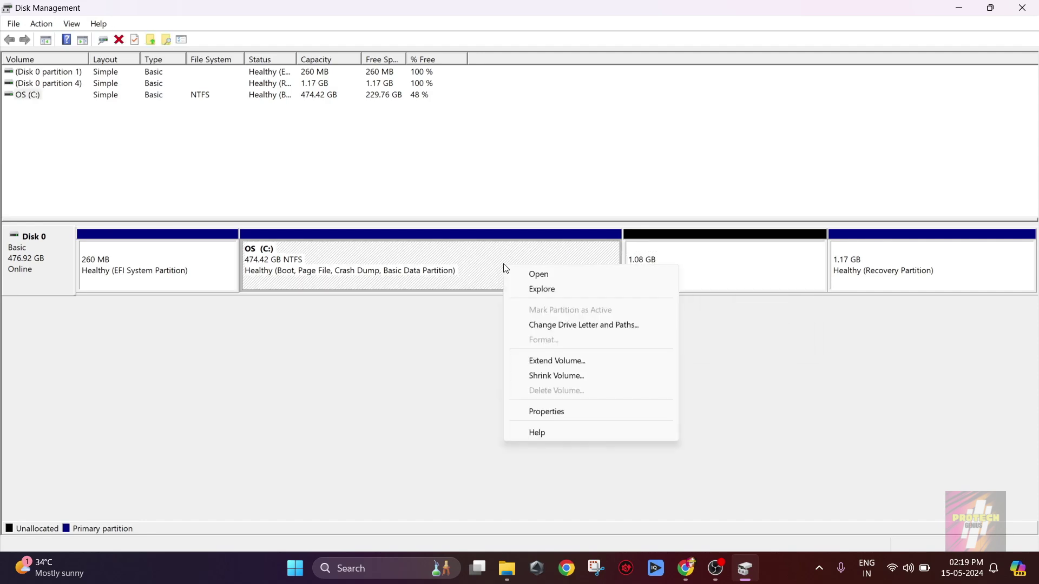
click(558, 365)
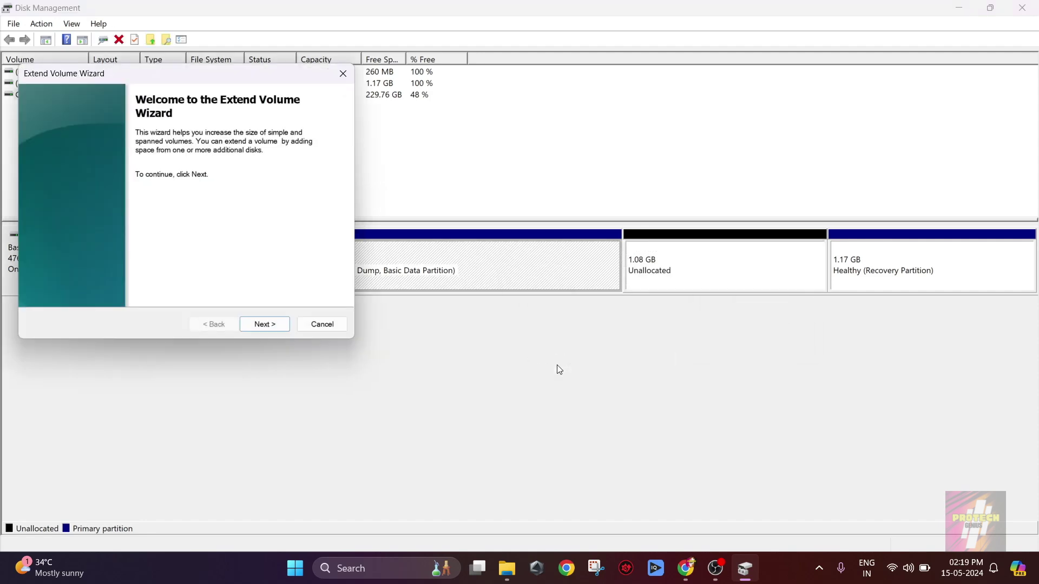
click(265, 323)
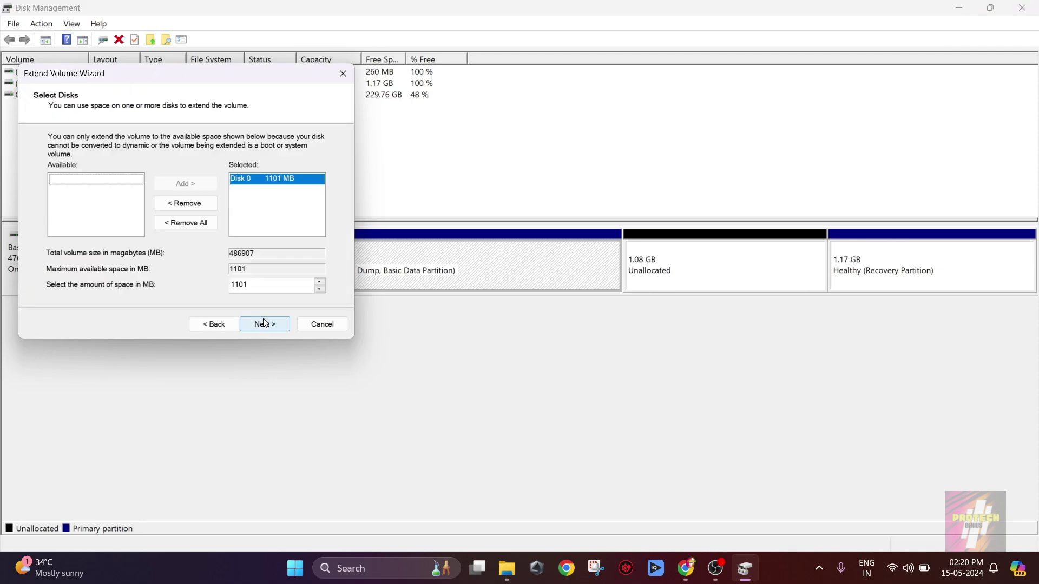
Step: Try removing Disk 0 from the disks selected for the extension and adding its 1101 MB back
click(247, 184)
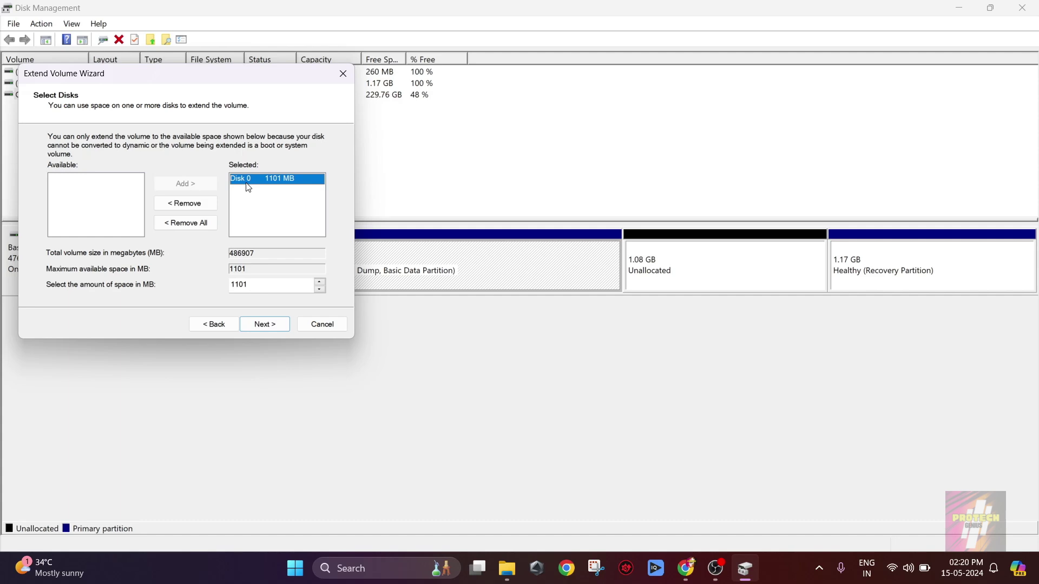
double_click(247, 185)
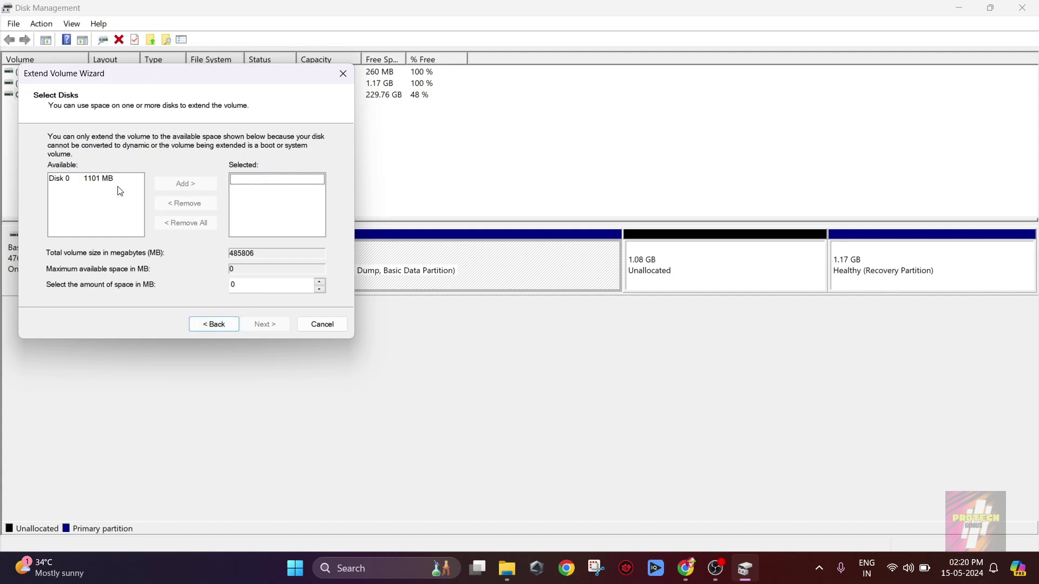
click(213, 332)
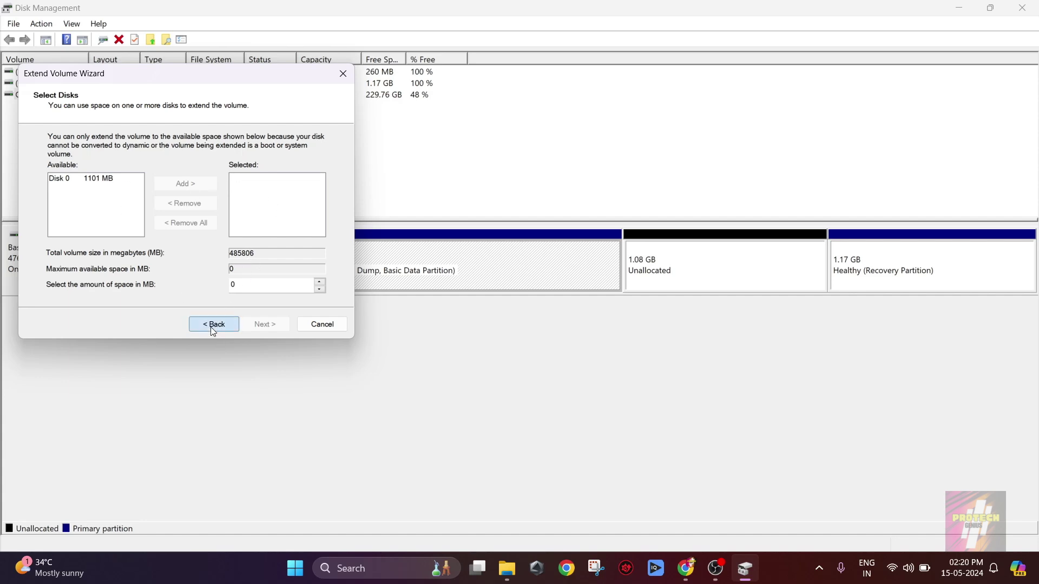
click(277, 328)
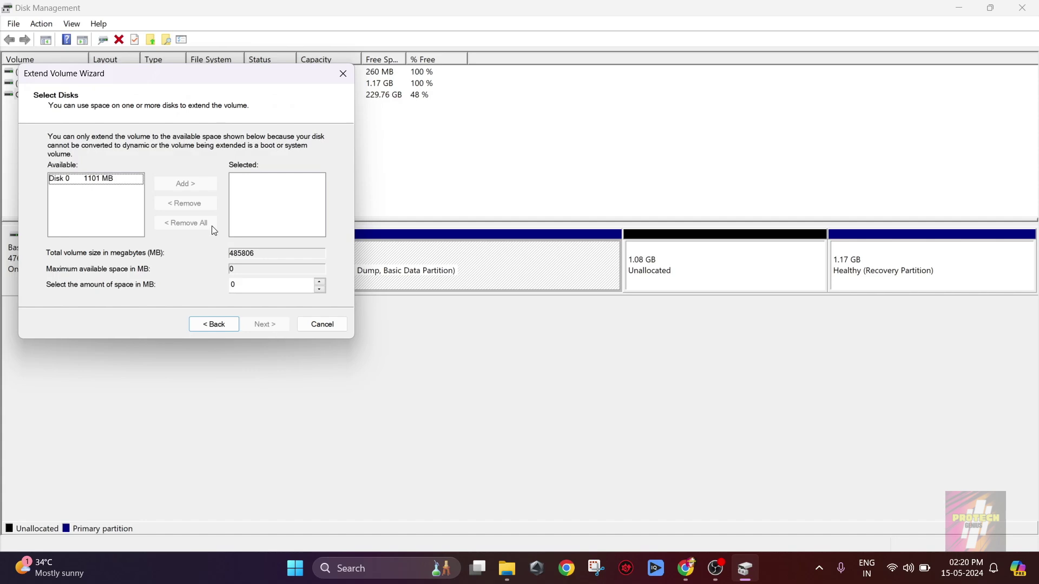
click(109, 178)
double_click(109, 178)
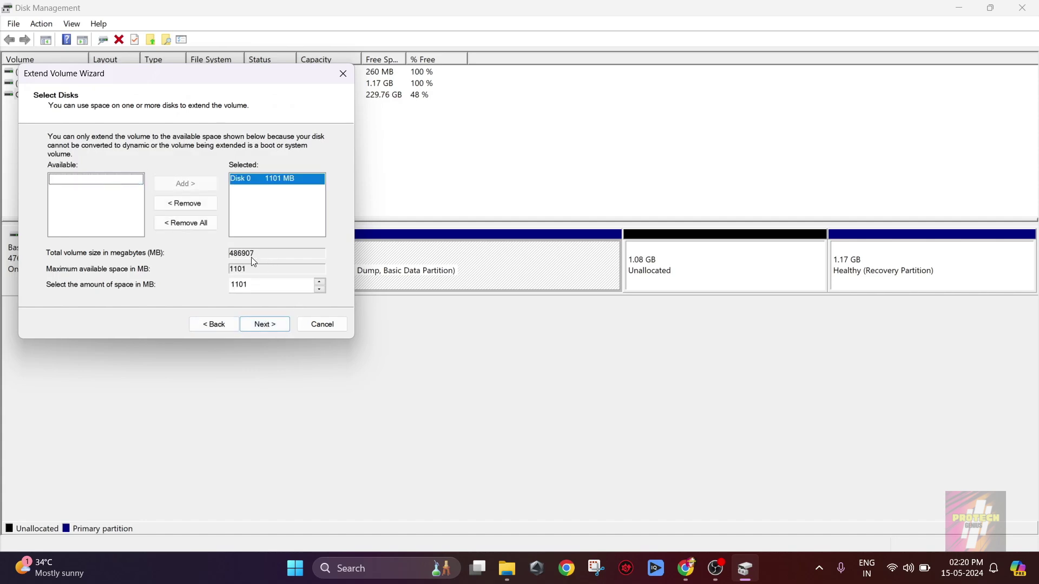
double_click(265, 178)
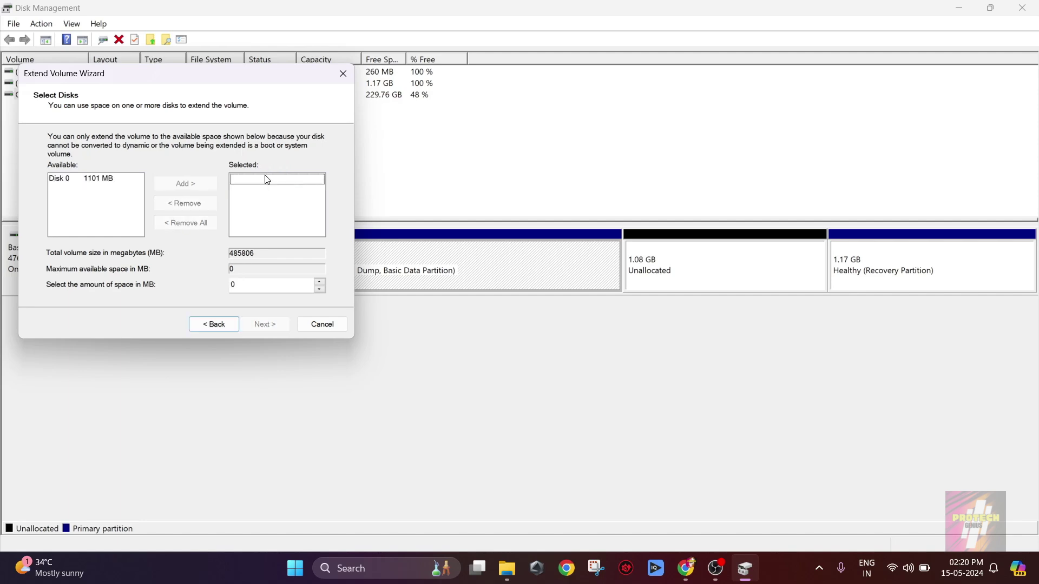
double_click(109, 179)
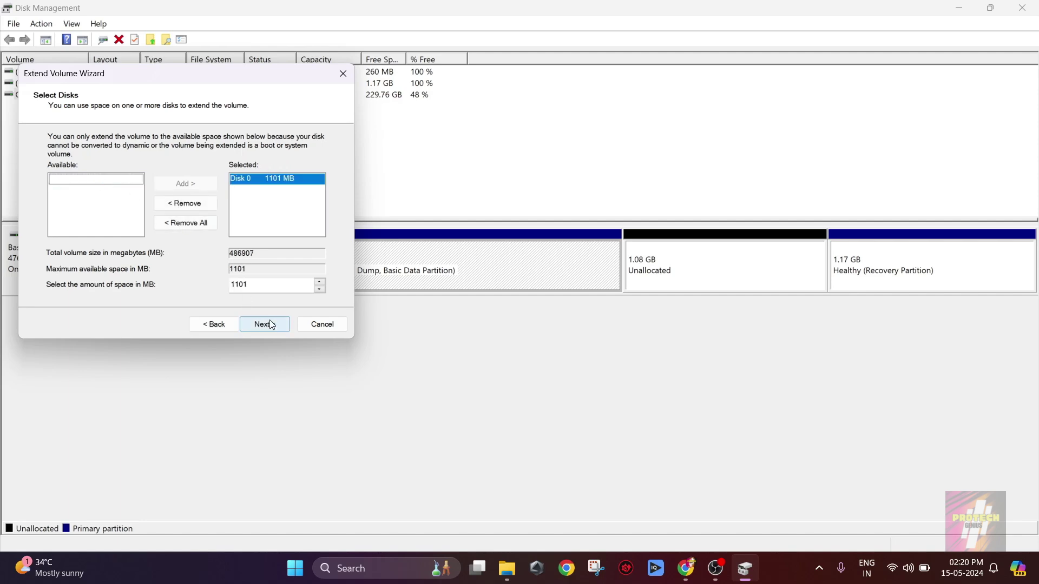
Step: Complete the 1101 MB extension of OS (C:) and view the drive in File Explorer's This PC
click(264, 324)
click(264, 324)
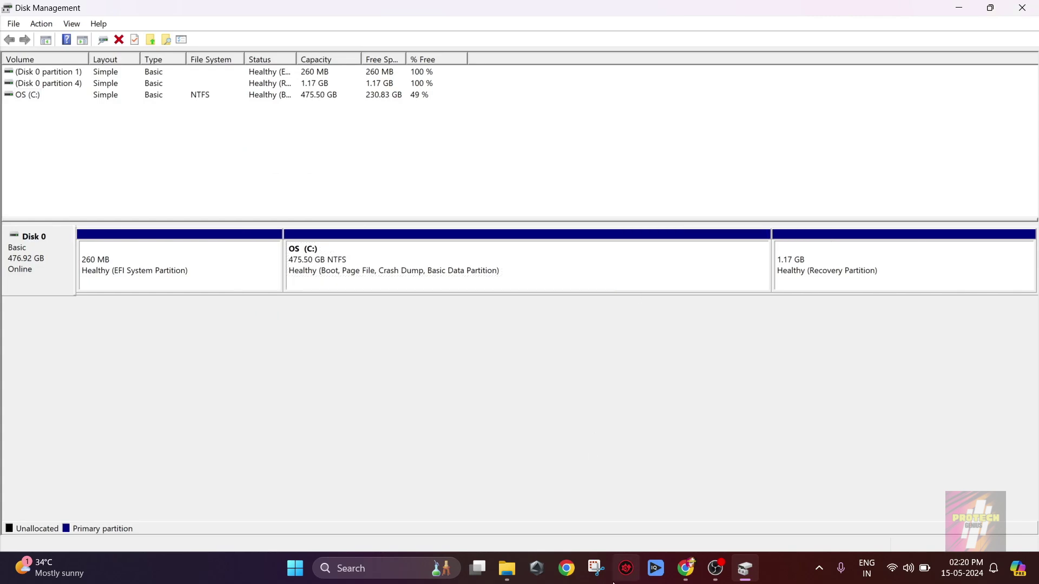
mouse_move(507, 568)
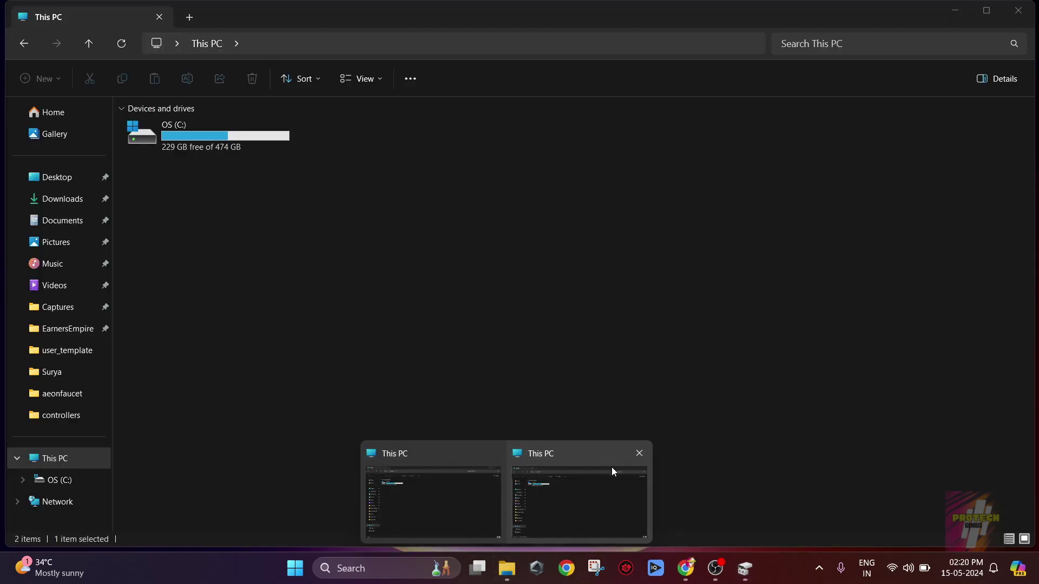
click(569, 492)
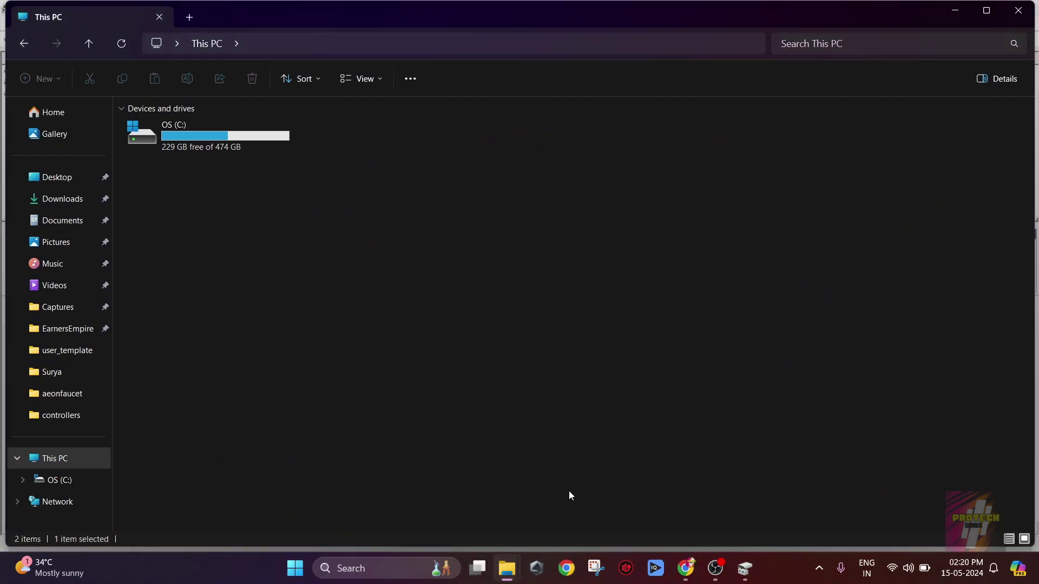